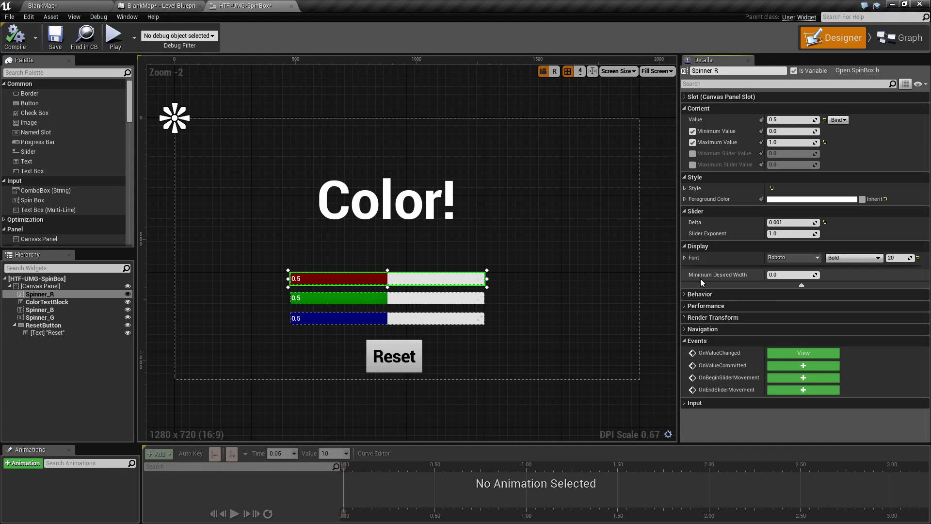
# Step: Run the game preview, test the three color spinners and the Reset button, and close the preview
pyautogui.click(113, 37)
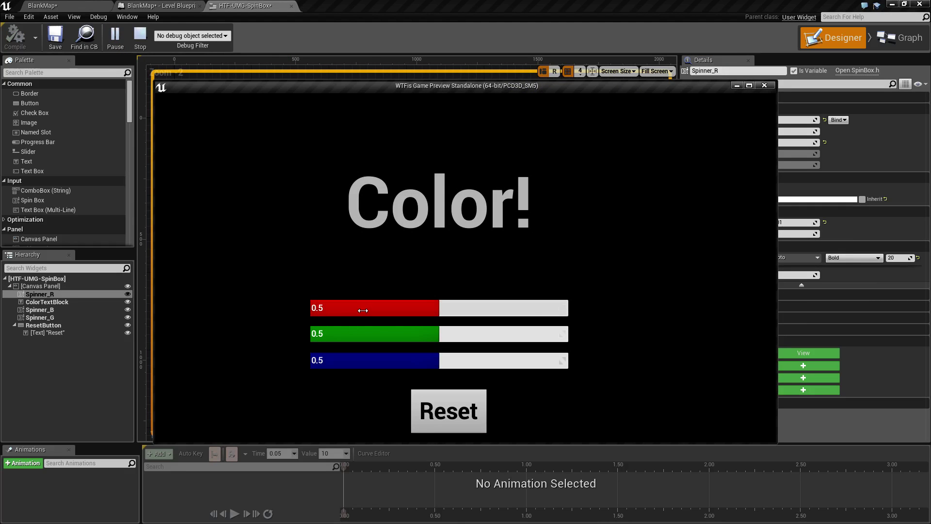
pyautogui.moveTo(415, 308); pyautogui.dragTo(340, 310)
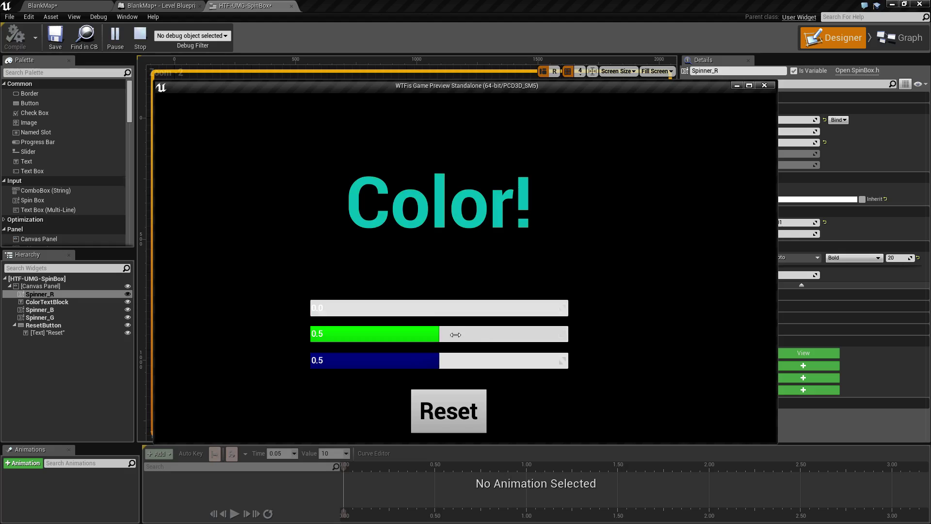
pyautogui.moveTo(455, 335); pyautogui.dragTo(316, 334)
pyautogui.moveTo(482, 363); pyautogui.dragTo(563, 361)
pyautogui.moveTo(313, 335); pyautogui.dragTo(569, 335)
pyautogui.click(439, 394)
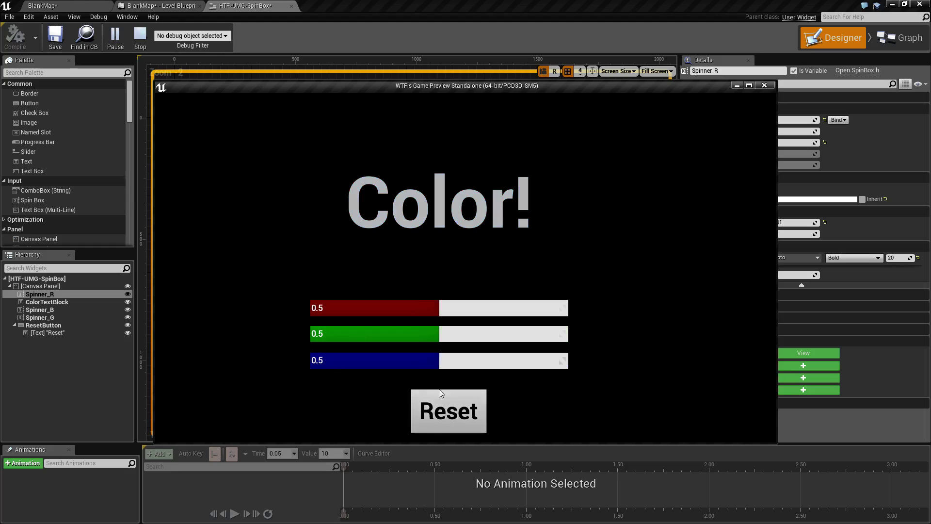
pyautogui.moveTo(439, 362); pyautogui.dragTo(342, 362)
pyautogui.press('Escape')
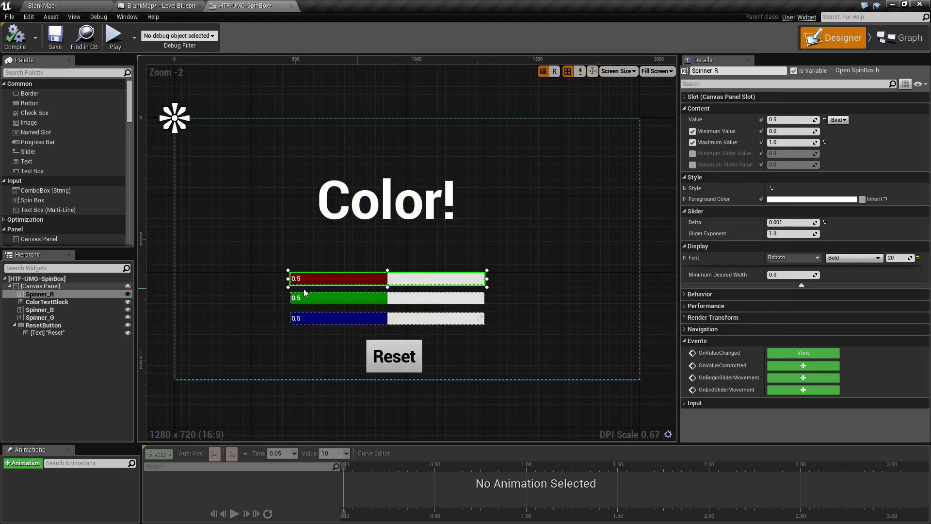
# Step: Try disabling and re-enabling the Minimum Value and Maximum Value limits of Spinner_R
pyautogui.click(42, 310)
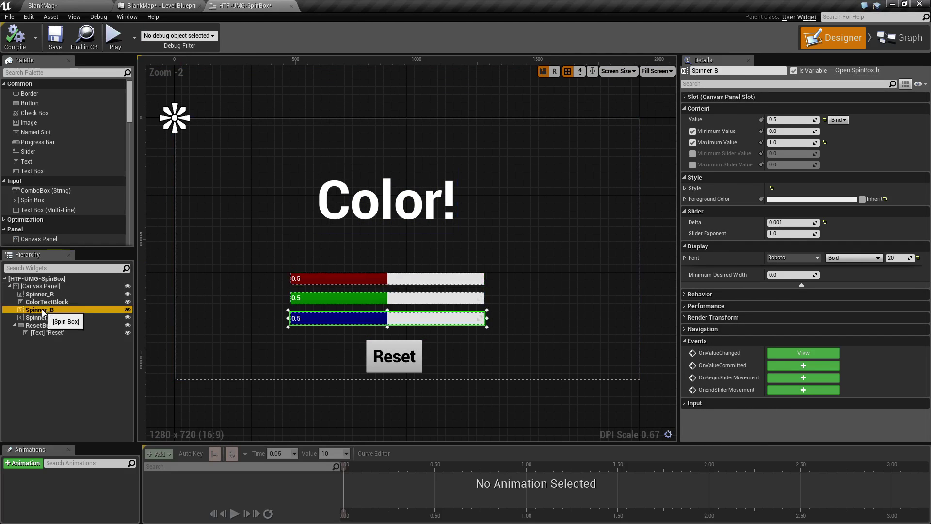
pyautogui.click(39, 294)
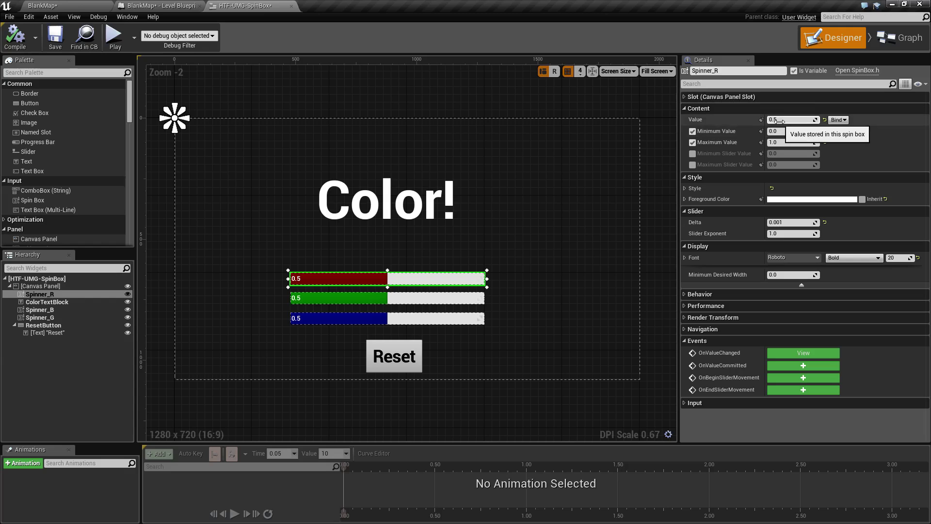
pyautogui.click(694, 132)
pyautogui.click(693, 144)
pyautogui.click(693, 131)
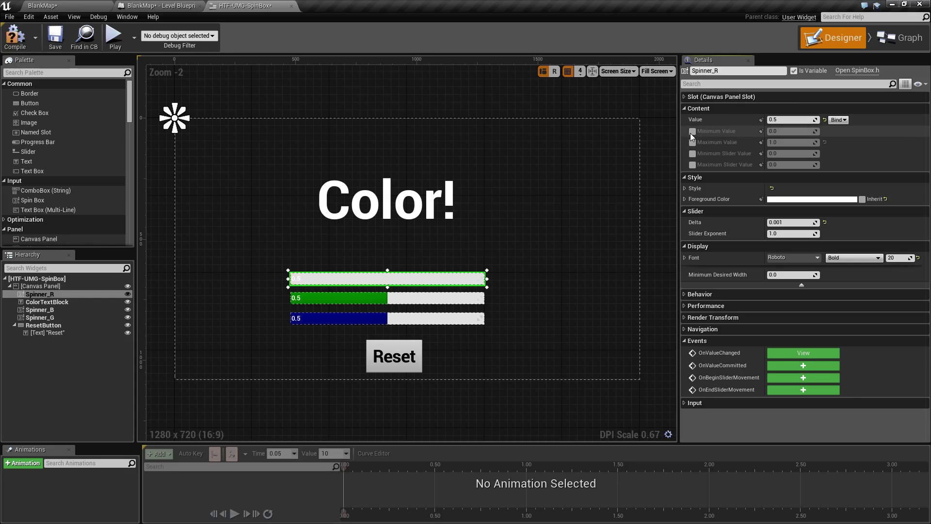
pyautogui.click(694, 144)
# Step: Try enabling and disabling the Minimum Slider Value and Maximum Slider Value limits of Spinner_R
pyautogui.click(692, 153)
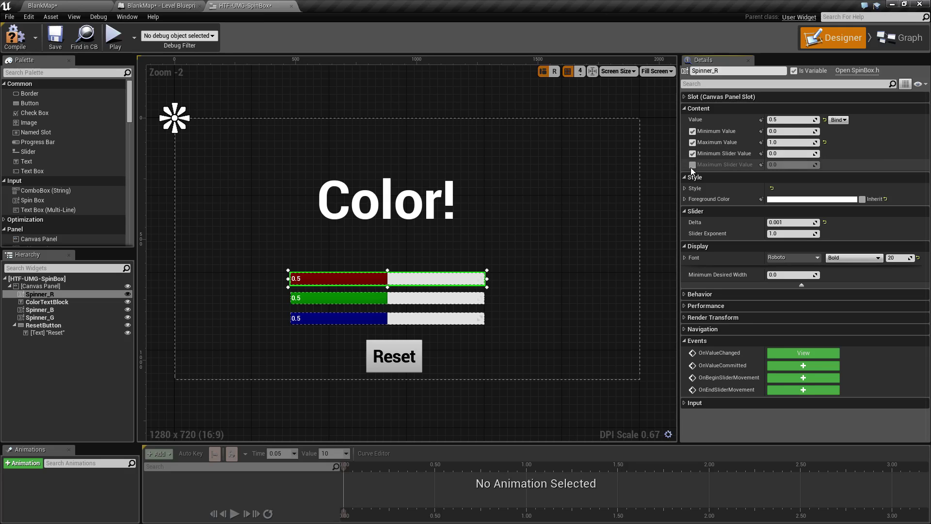
pyautogui.click(691, 167)
pyautogui.click(691, 165)
pyautogui.click(693, 155)
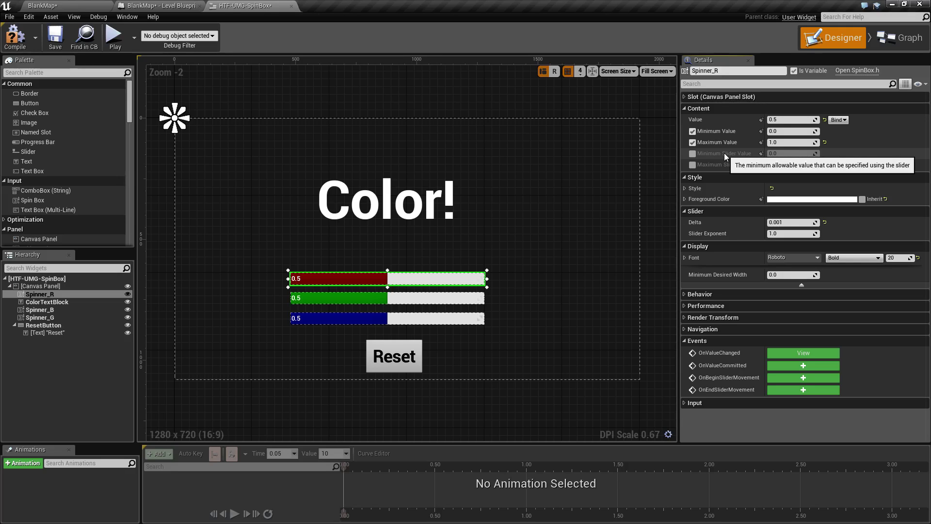
# Step: Expand the style settings of Spinner_R and inspect its Background Brush properties
pyautogui.click(684, 189)
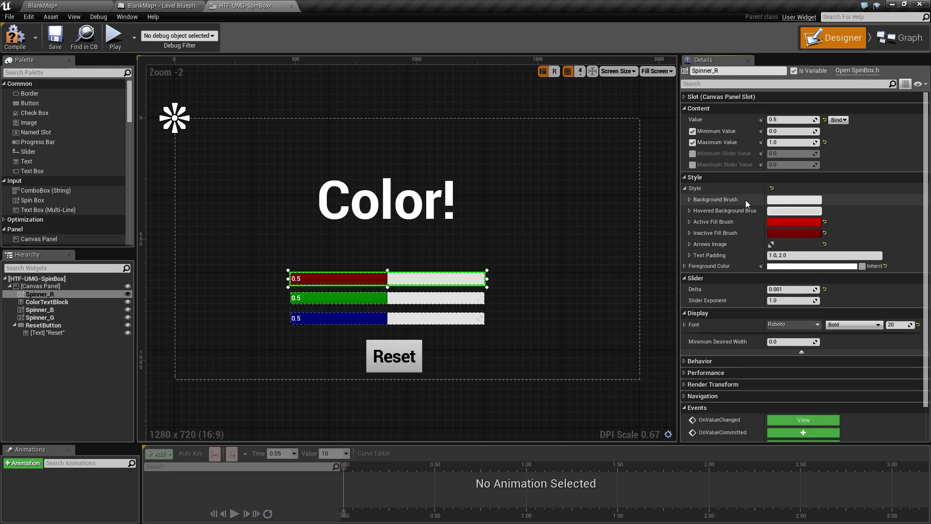
pyautogui.click(690, 200)
pyautogui.click(689, 200)
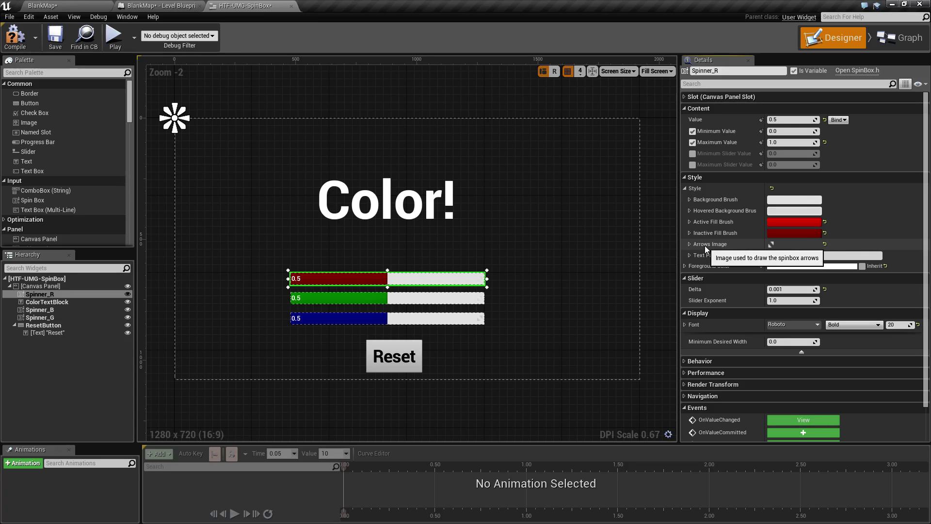
# Step: Run the preview with the red spinner moved to 1.0, stop it, and collapse the Inactive Fill Brush settings
pyautogui.click(125, 37)
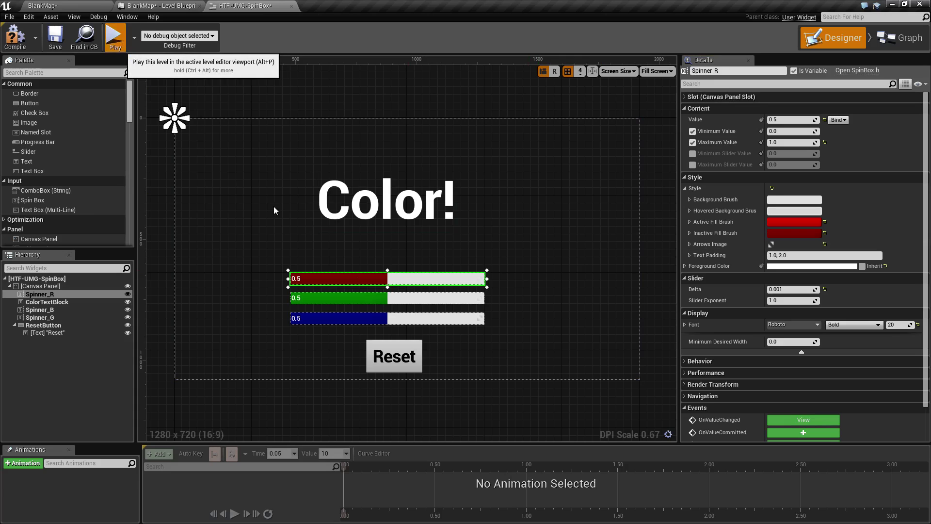
pyautogui.moveTo(439, 308); pyautogui.dragTo(563, 308)
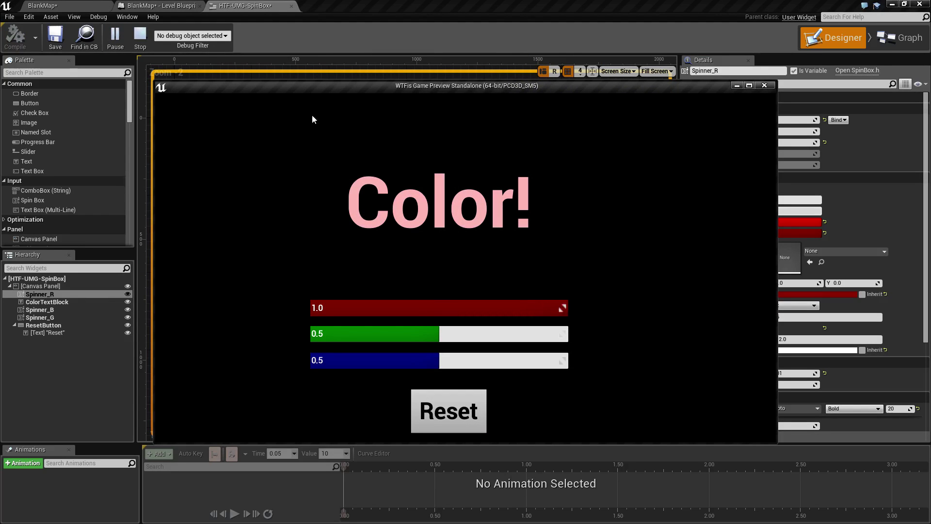
pyautogui.click(141, 37)
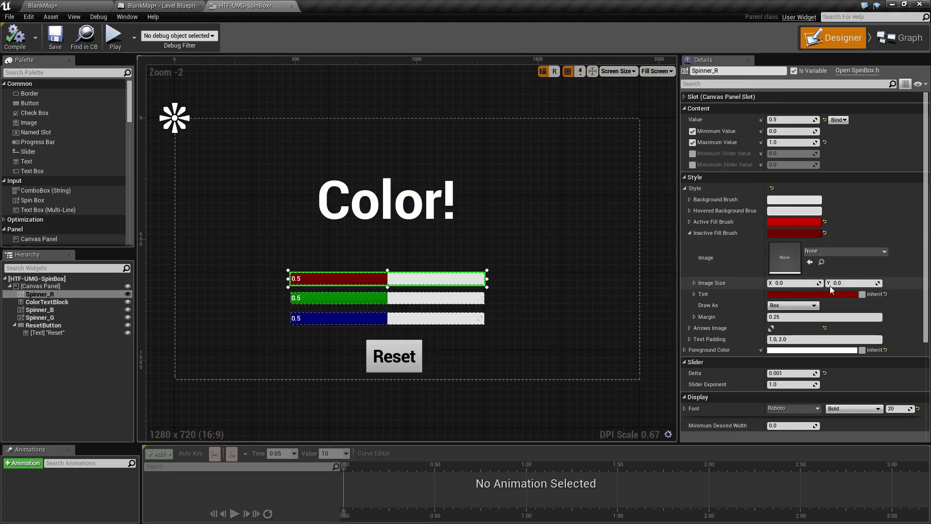
pyautogui.click(690, 234)
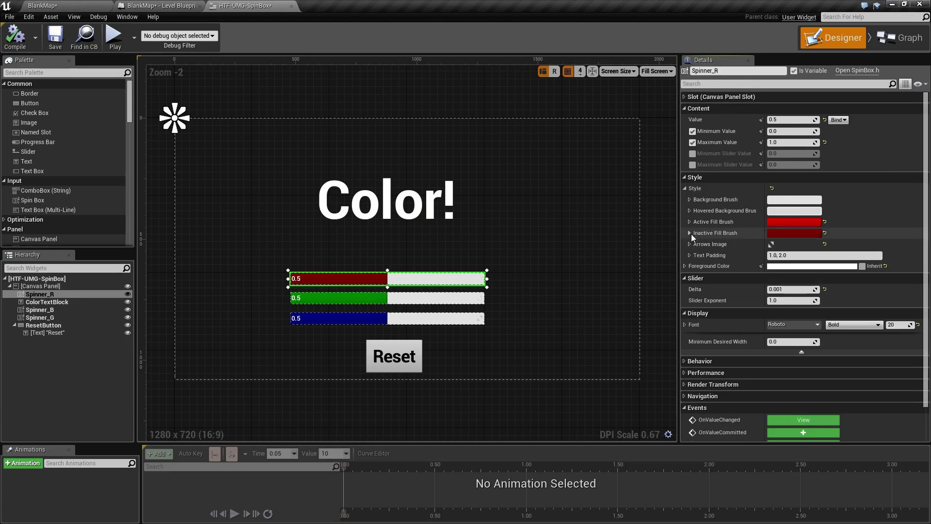
# Step: Try a light green Foreground Color on Spinner_R and cancel the color choice
pyautogui.click(685, 266)
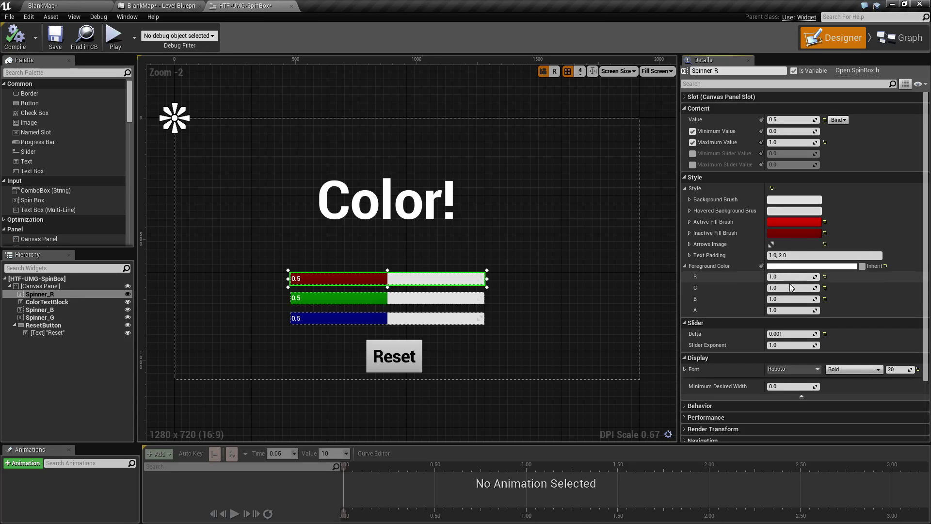
pyautogui.click(786, 266)
pyautogui.moveTo(715, 342); pyautogui.dragTo(682, 378)
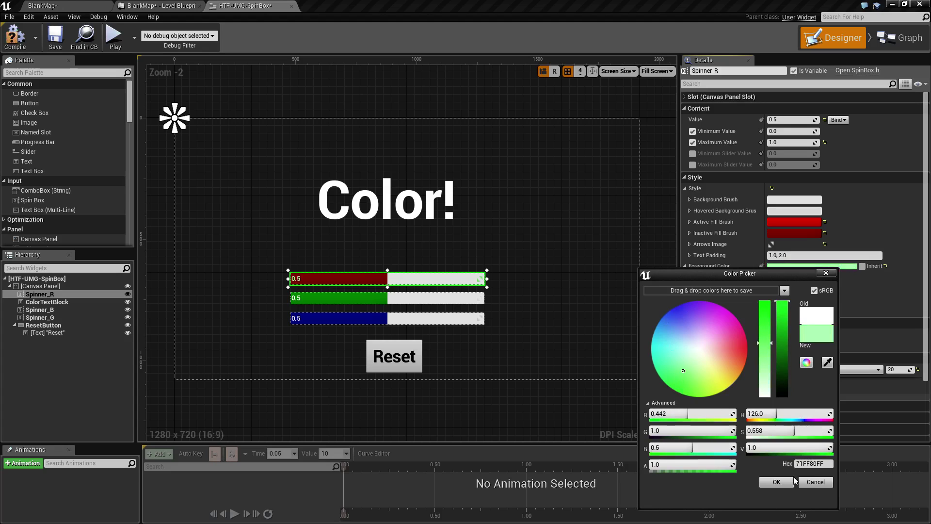
pyautogui.click(815, 481)
pyautogui.click(685, 266)
# Step: Set the Arrows Image of Spinner_R to draw as None
pyautogui.scroll(-2, 690, 272)
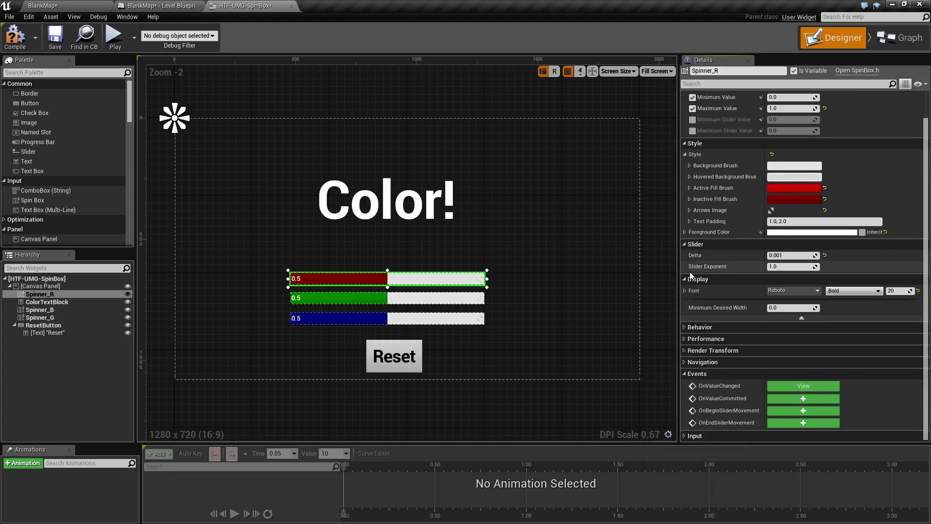
pyautogui.click(689, 210)
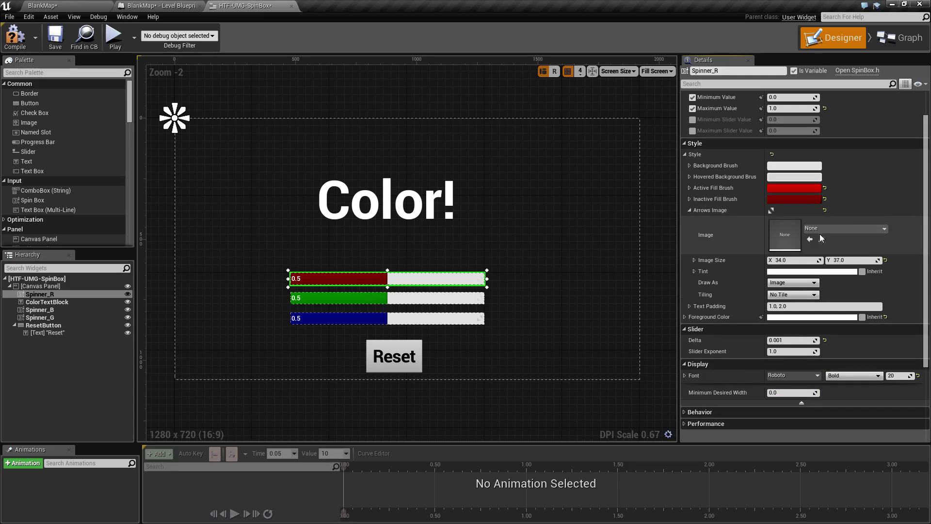
pyautogui.click(782, 285)
pyautogui.click(784, 294)
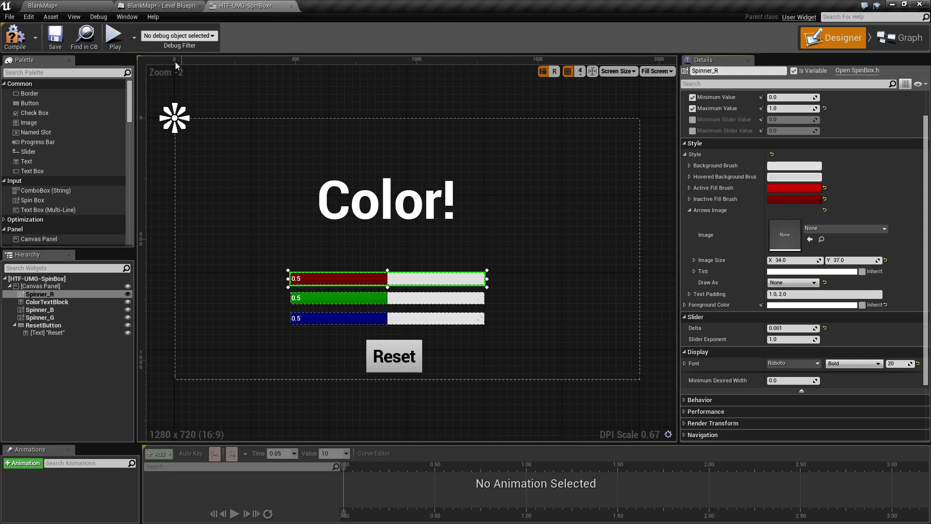
# Step: Run the preview, move the red spinner to its maximum to check its arrows, and close the preview
pyautogui.click(114, 37)
pyautogui.moveTo(436, 305); pyautogui.dragTo(566, 305)
pyautogui.moveTo(416, 332); pyautogui.dragTo(452, 310)
pyautogui.click(764, 85)
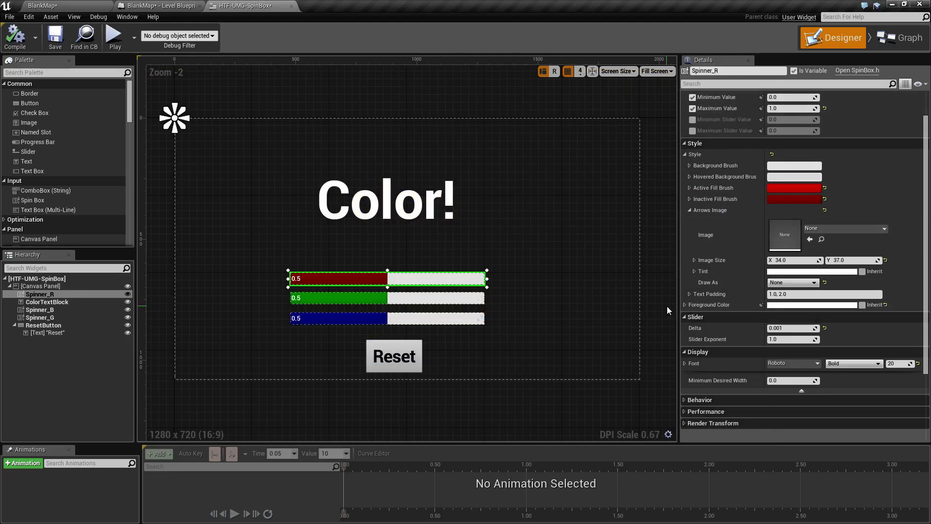
# Step: Try a font size of 99 on Spinner_R and reset the font to its default
pyautogui.scroll(-3, 706, 339)
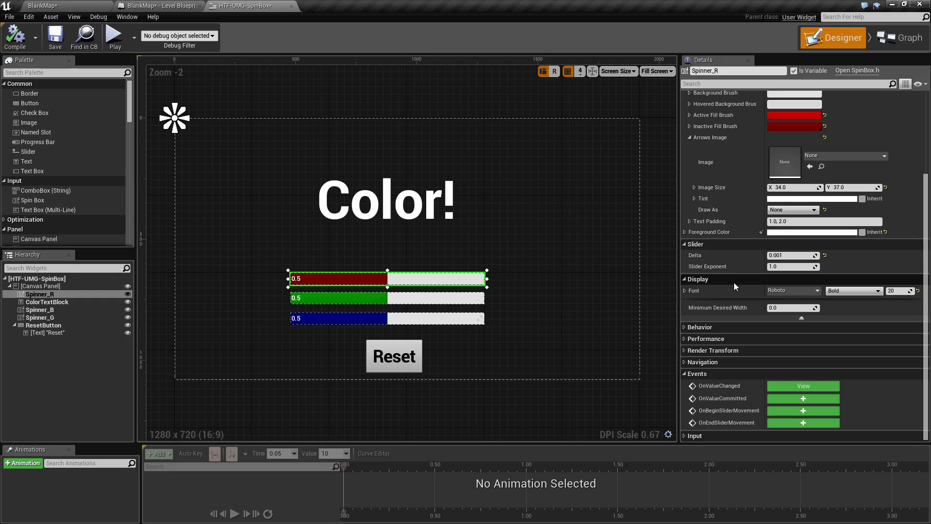
pyautogui.click(685, 291)
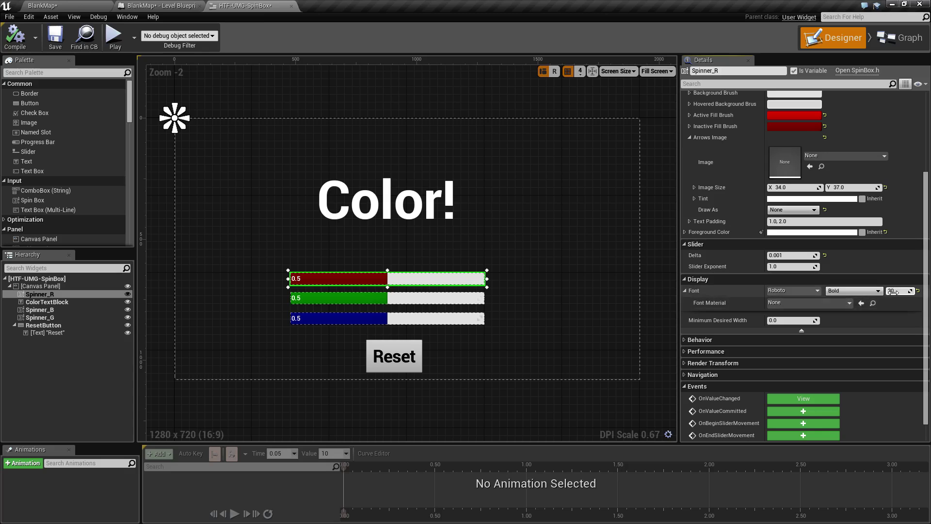
pyautogui.moveTo(900, 291); pyautogui.dragTo(924, 291)
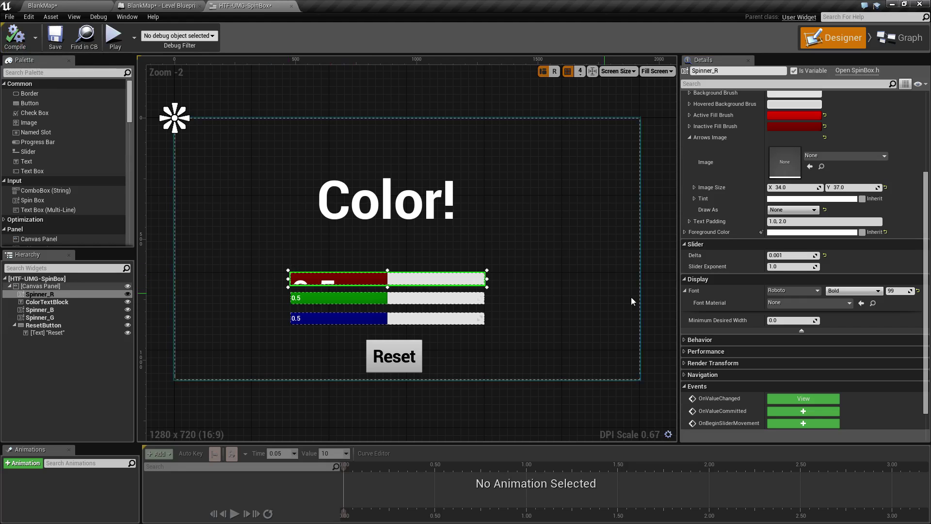
pyautogui.click(919, 291)
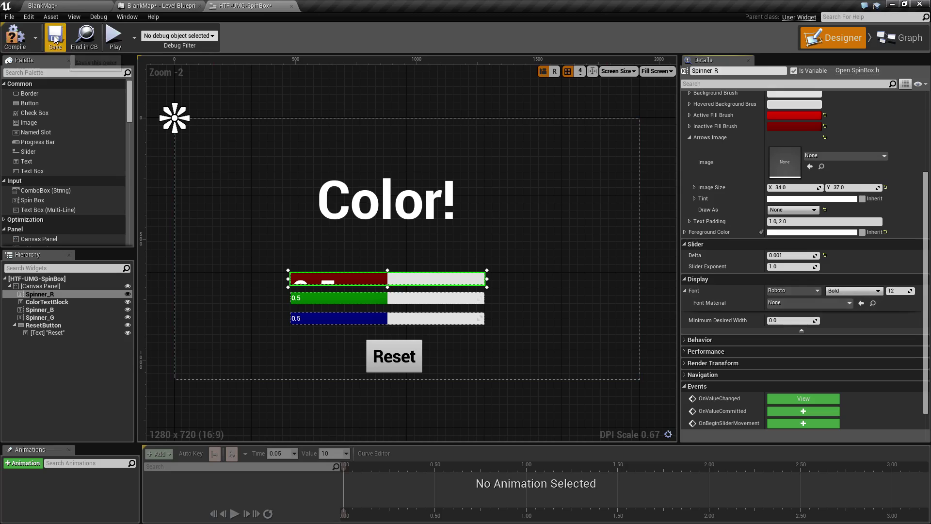
# Step: Set the font size of Spinner_R to 22
pyautogui.scroll(-1, 712, 330)
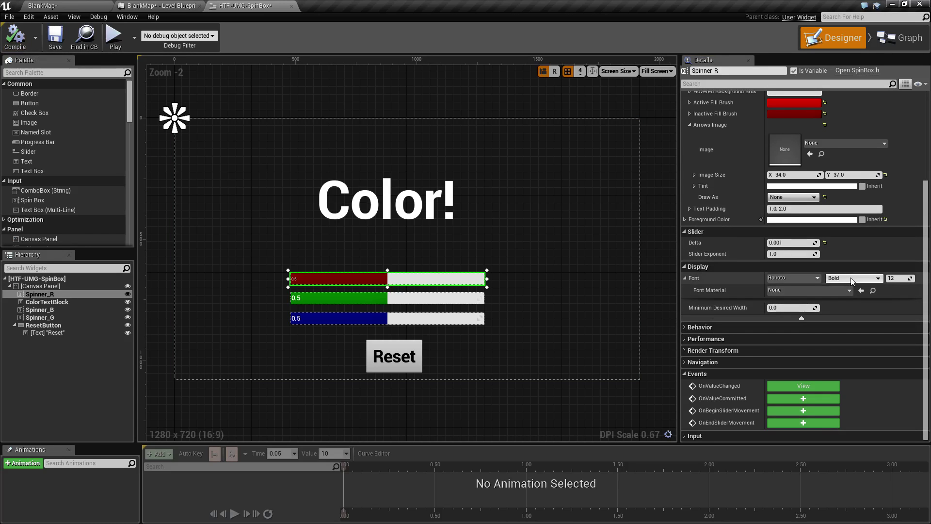
pyautogui.click(890, 278)
pyautogui.write('22')
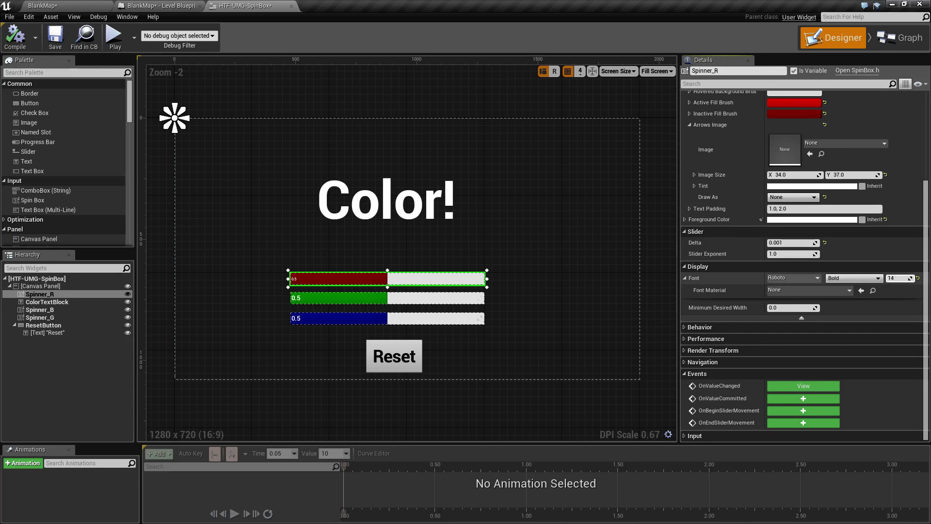
pyautogui.press('Return')
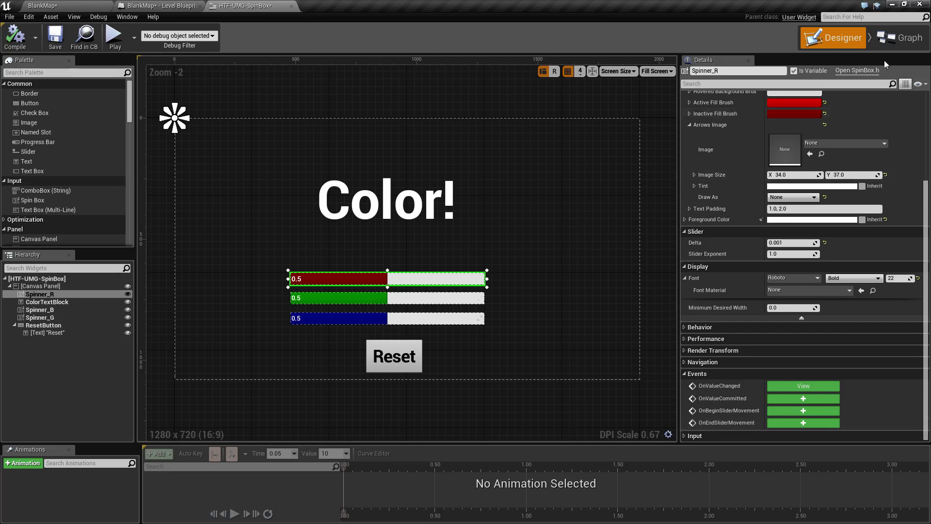
# Step: Open the event graph and examine the spinners' text color events and the Reset button's Set Value nodes
pyautogui.click(901, 38)
pyautogui.scroll(7, 545, 327)
pyautogui.moveTo(543, 325); pyautogui.dragTo(620, 342, button='right')
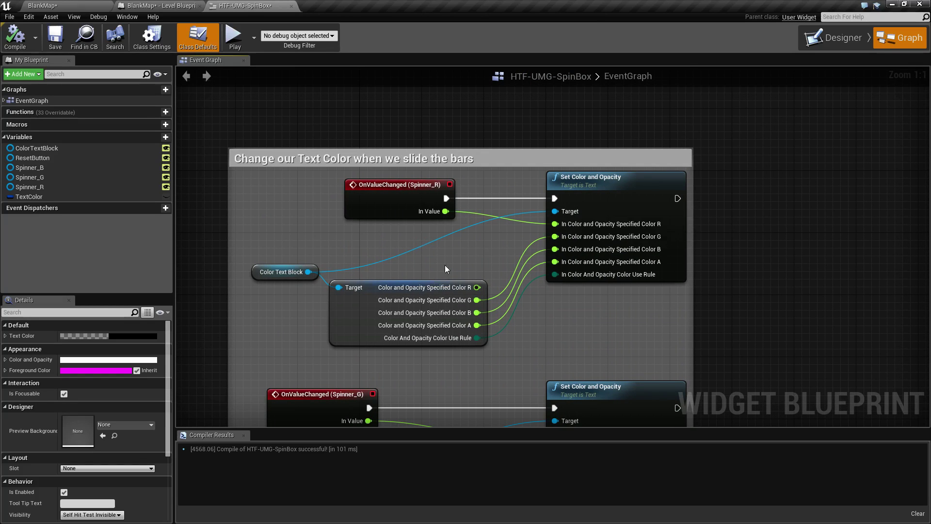
pyautogui.click(595, 185)
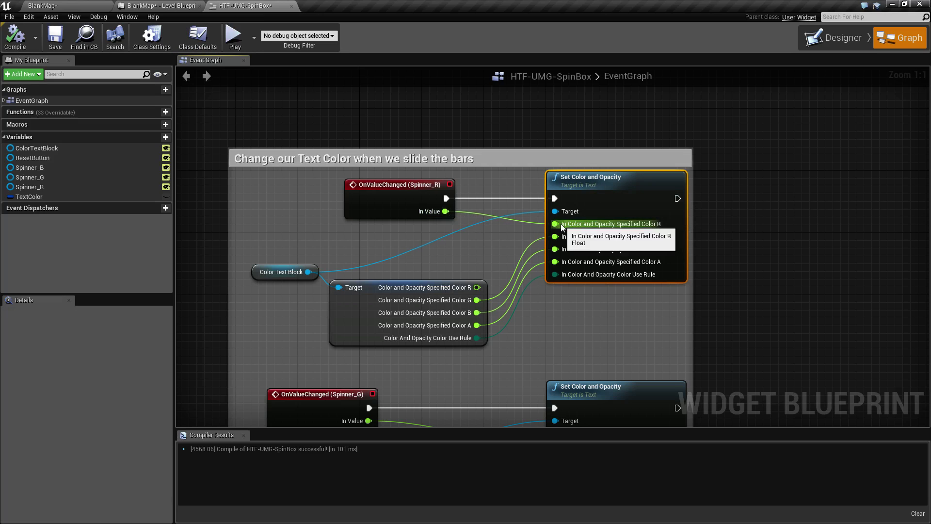
pyautogui.moveTo(738, 298); pyautogui.dragTo(807, 299, button='right')
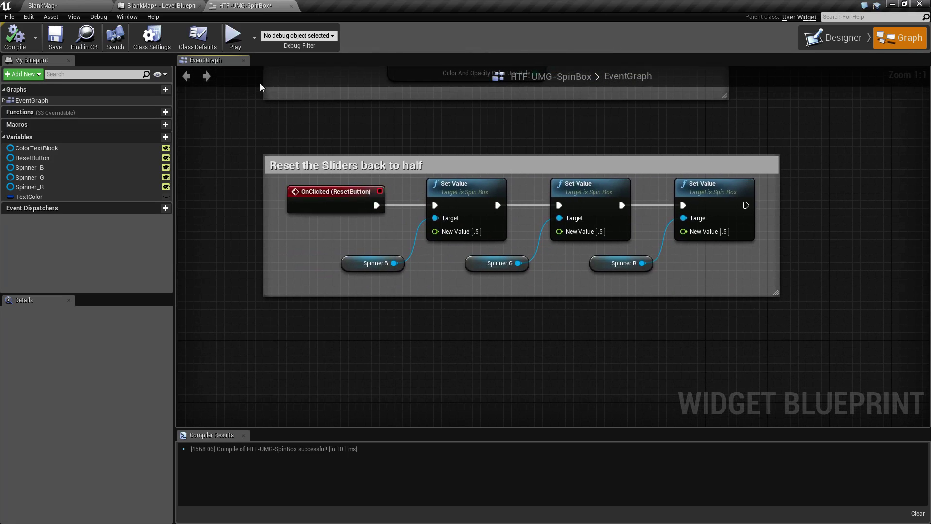
pyautogui.moveTo(426, 328); pyautogui.dragTo(360, 457, button='right')
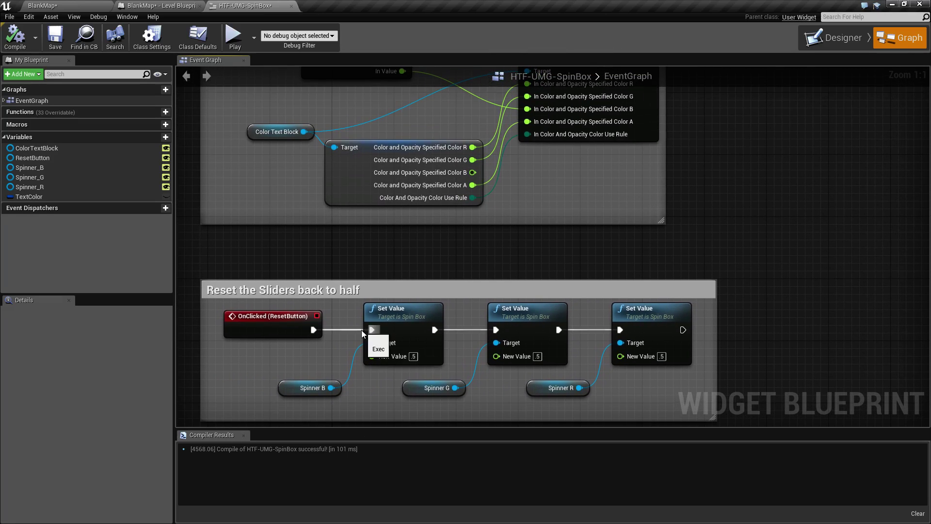
pyautogui.click(391, 314)
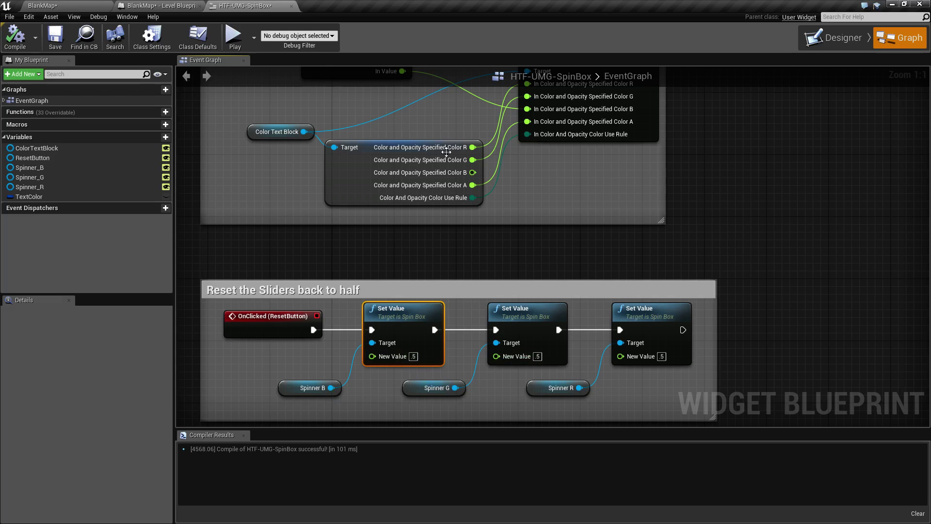
# Step: Test the red spinner at 1.0 and the Reset button in the preview, close it, and return to the designer view
pyautogui.click(234, 35)
pyautogui.moveTo(435, 309); pyautogui.dragTo(568, 309)
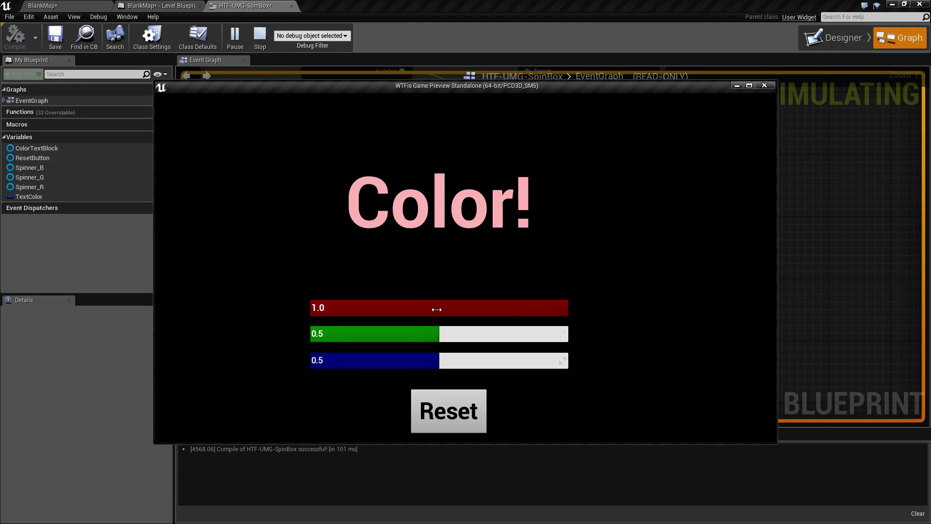
pyautogui.click(445, 414)
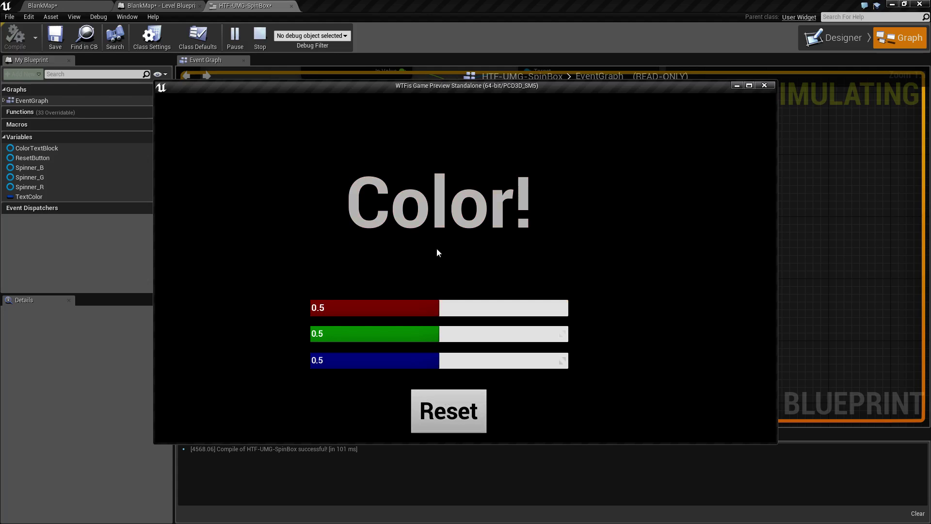
pyautogui.click(765, 86)
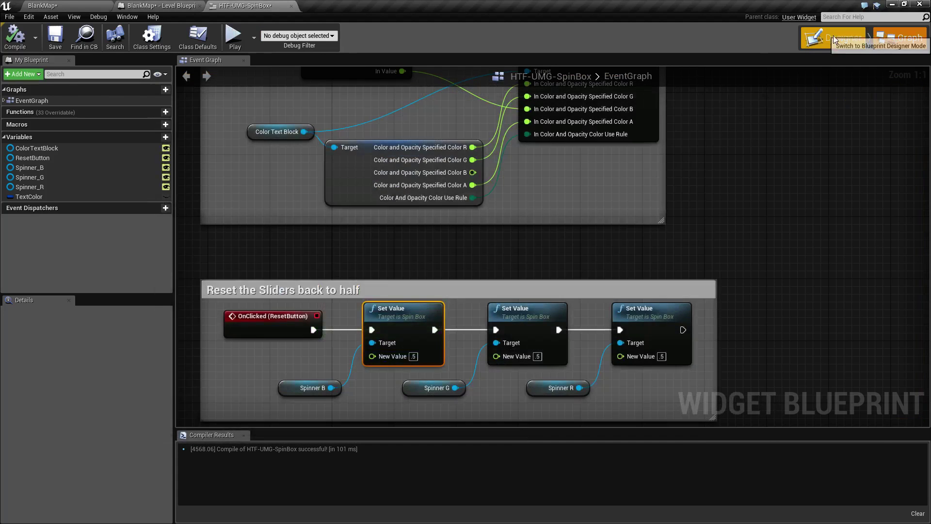
pyautogui.click(834, 37)
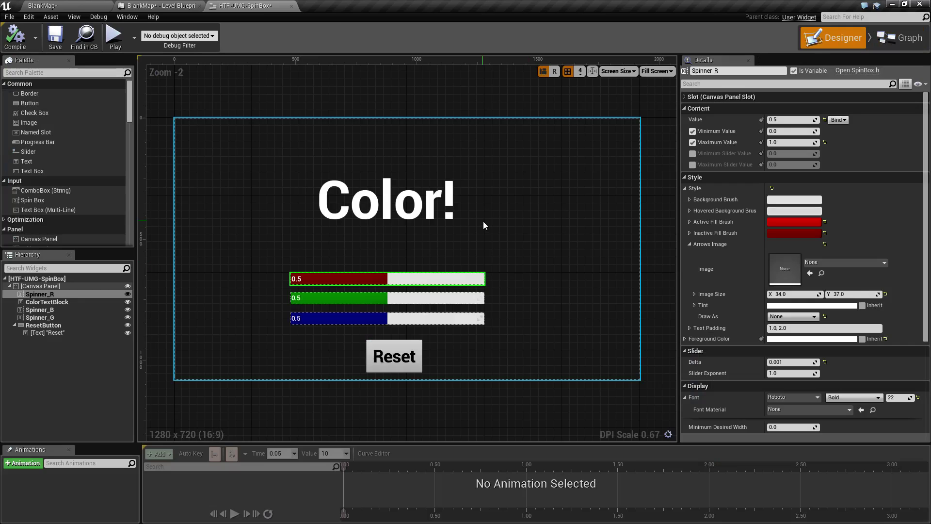